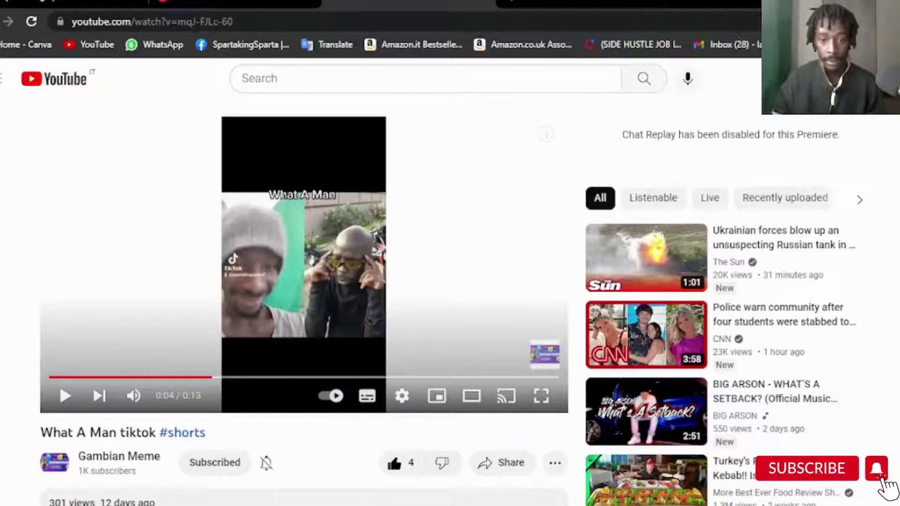
- Switch to 4K Video Downloader and paste the copied link of the YouTube video "What A Man tiktok #shorts" to parse it
{"action": "left_click", "coordinate": [428, 505]}
{"action": "left_click", "coordinate": [368, 469]}
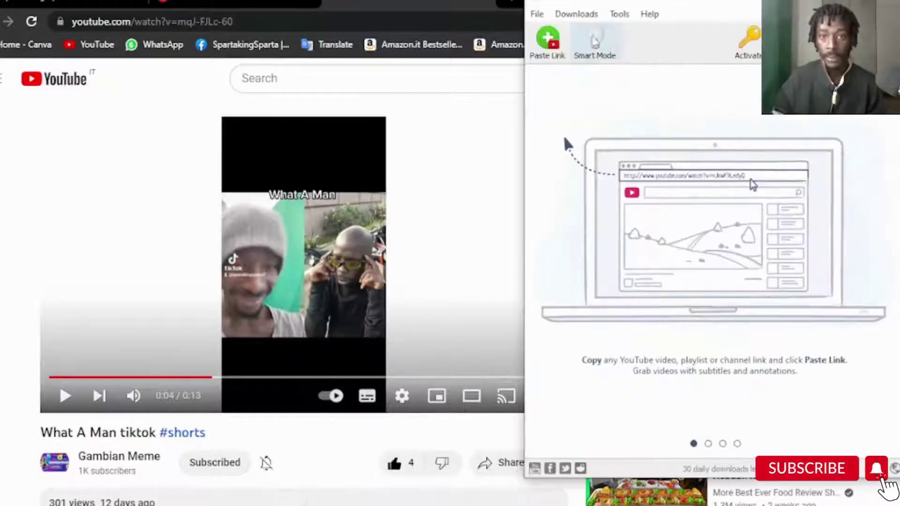
{"action": "left_click", "coordinate": [557, 37]}
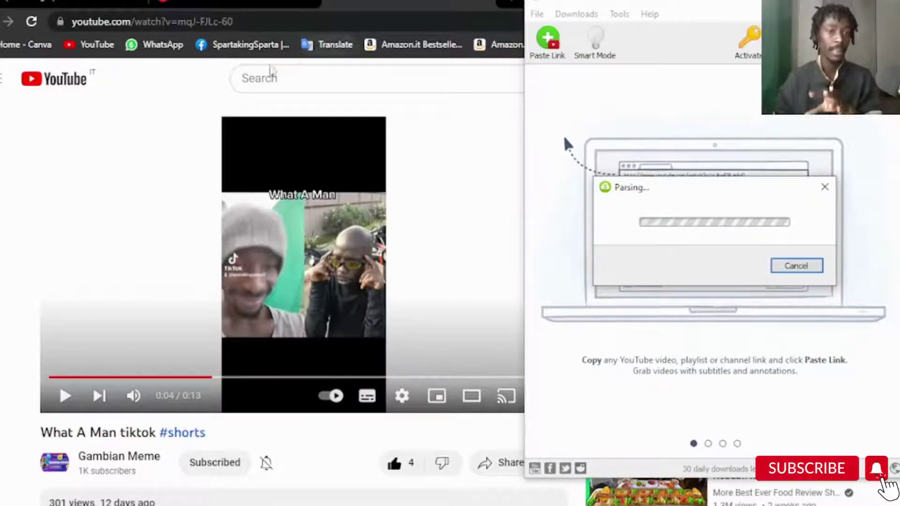
{"action": "left_click", "coordinate": [265, 2]}
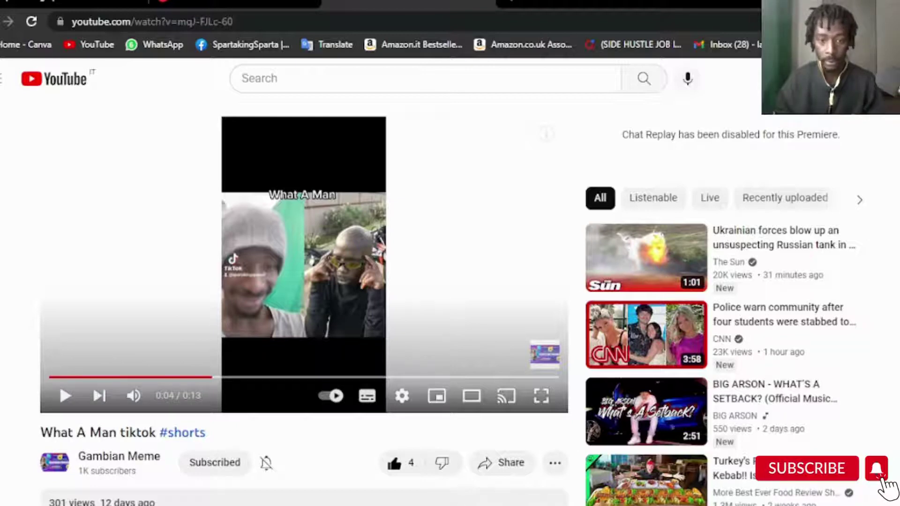
{"action": "mouse_move", "coordinate": [428, 505]}
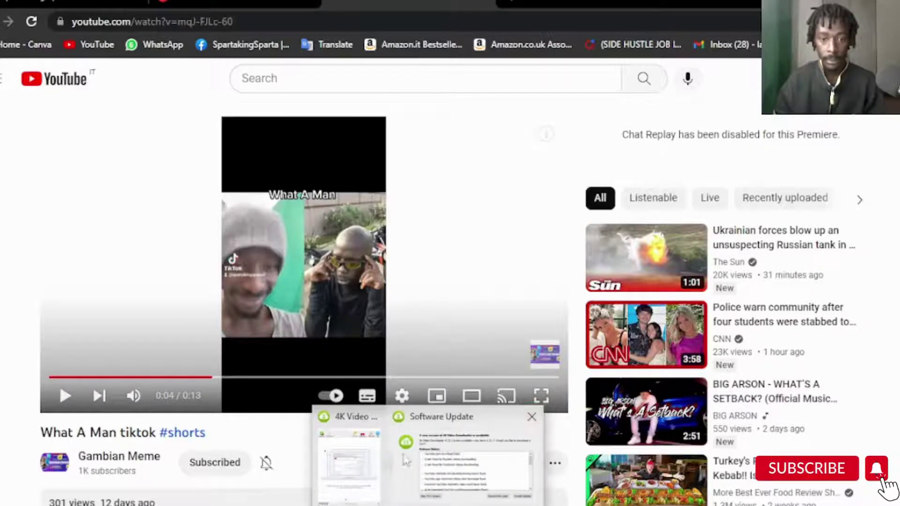
{"action": "left_click", "coordinate": [375, 464]}
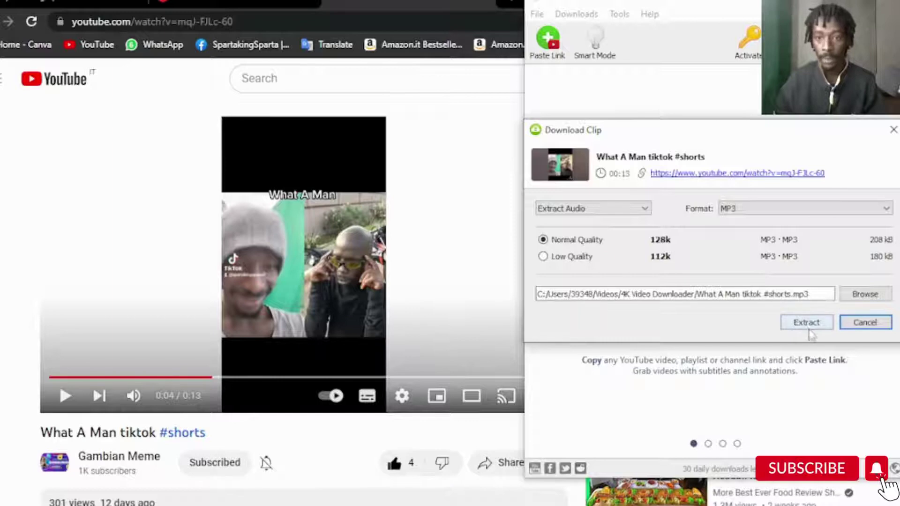
- Download the clip as video in MP4 format at High Quality 480p, and put the downloader window away
{"action": "left_click", "coordinate": [566, 208]}
{"action": "left_click", "coordinate": [566, 219]}
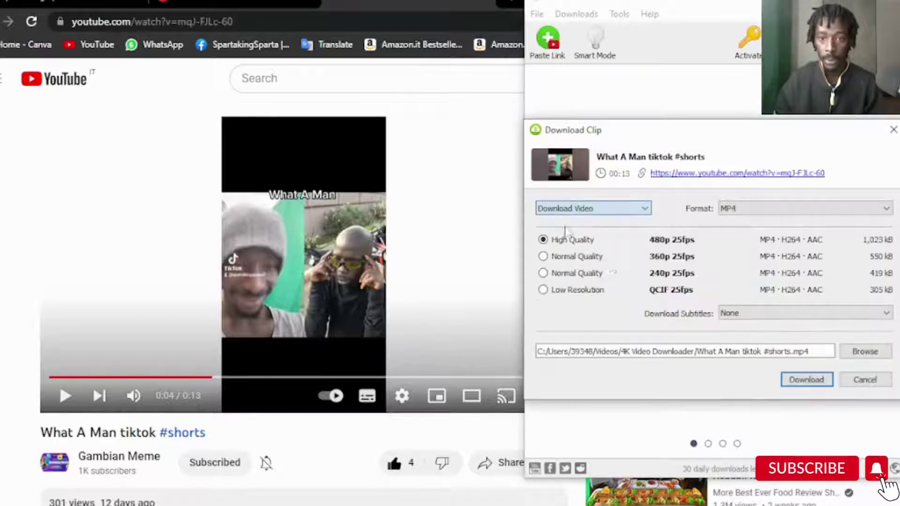
{"action": "left_click", "coordinate": [806, 380]}
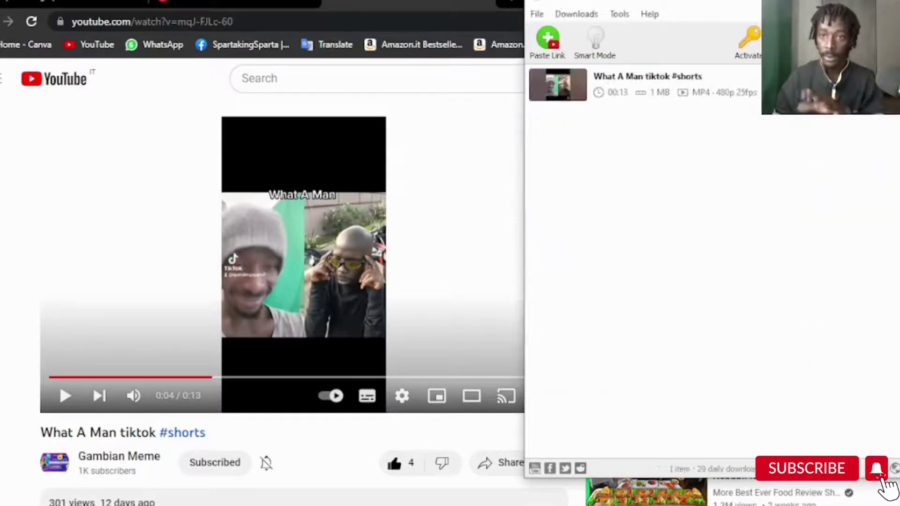
{"action": "left_click", "coordinate": [839, 2]}
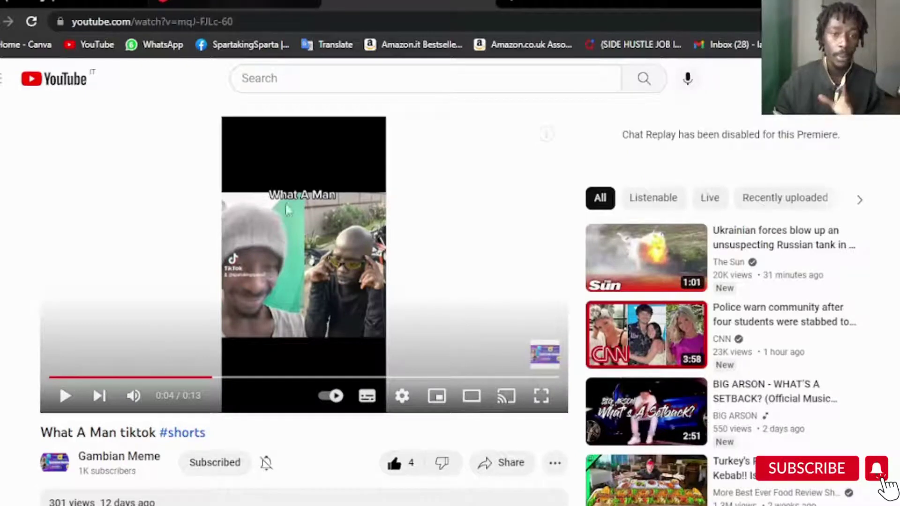
- Switch to Convertio and add the file "What A Man tiktok #shorts" from the 4K Video Downloader folder in Videos
{"action": "left_click", "coordinate": [239, 2]}
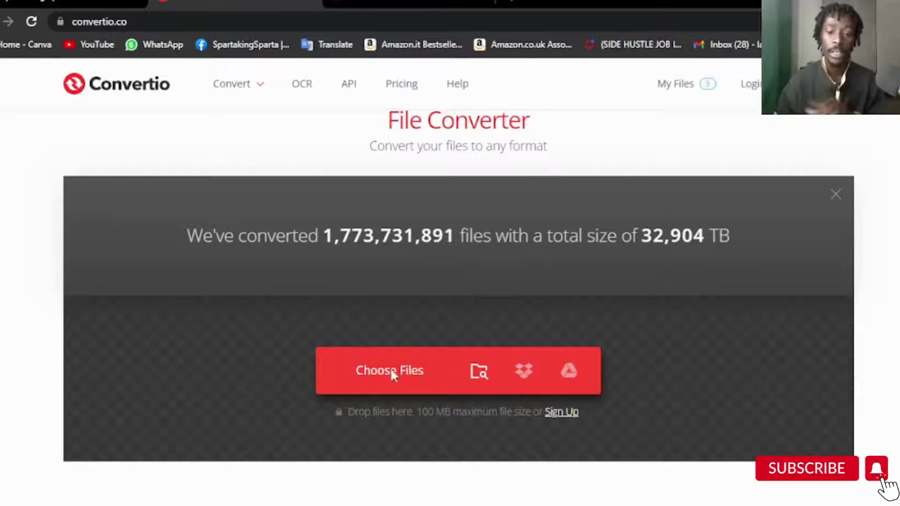
{"action": "left_click", "coordinate": [412, 371]}
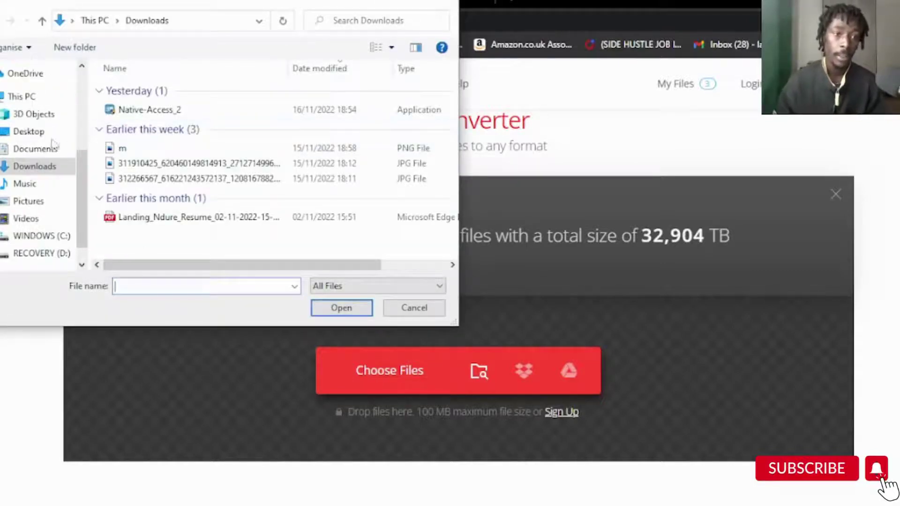
{"action": "left_click", "coordinate": [22, 219]}
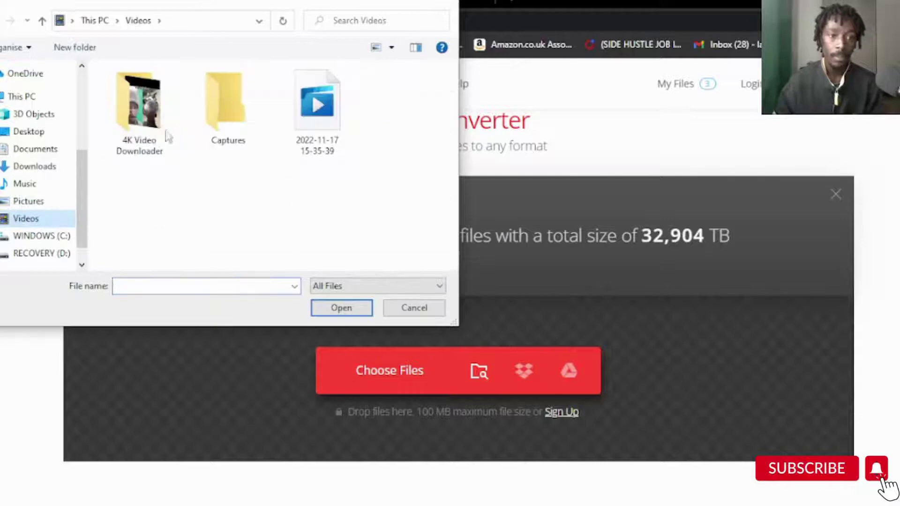
{"action": "left_click", "coordinate": [135, 118]}
{"action": "double_click", "coordinate": [135, 118]}
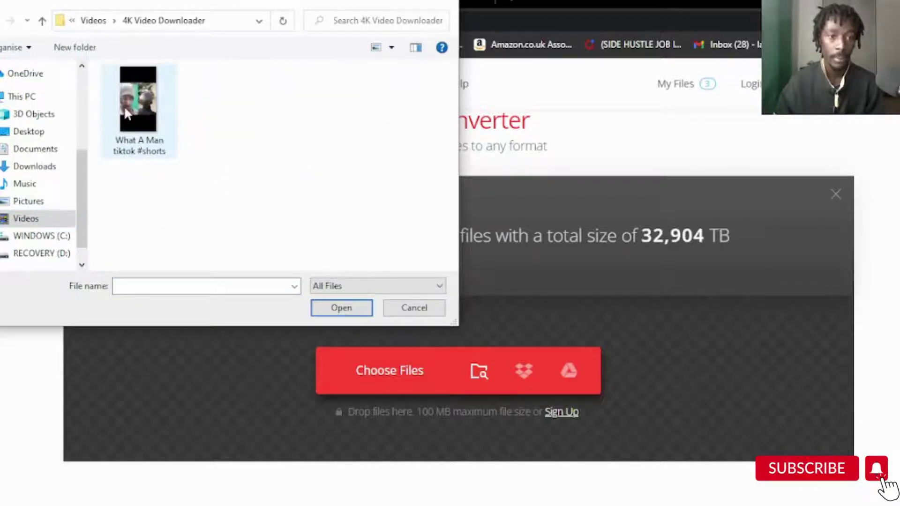
{"action": "left_click", "coordinate": [127, 113]}
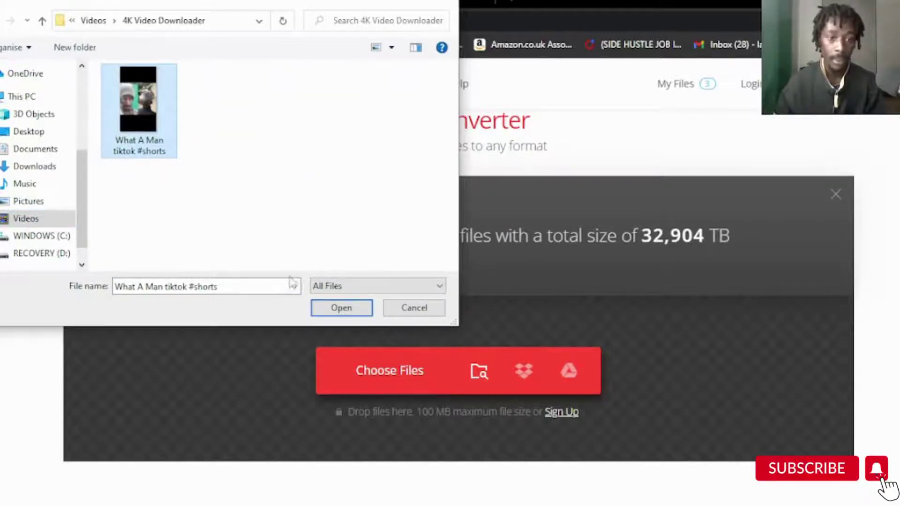
{"action": "left_click", "coordinate": [341, 307]}
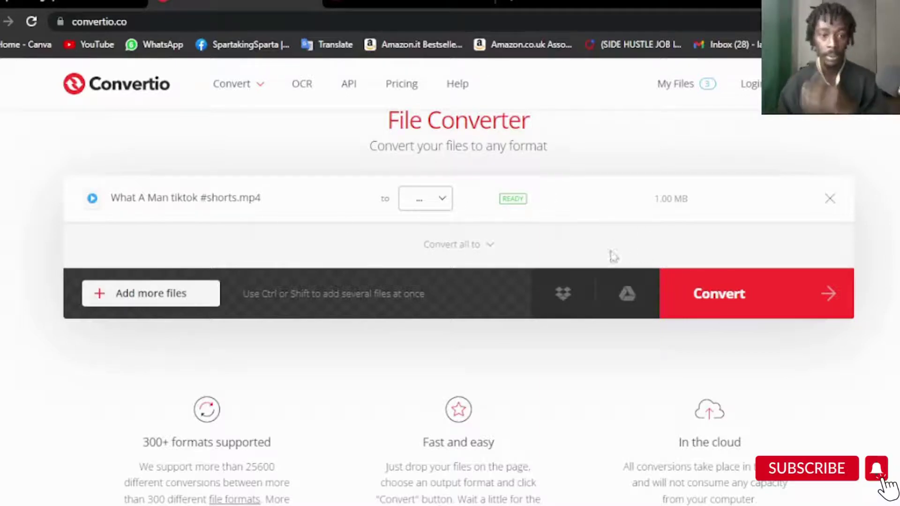
- Examine the image, audio and video output formats offered for the added MP4 file
{"action": "left_click", "coordinate": [436, 205]}
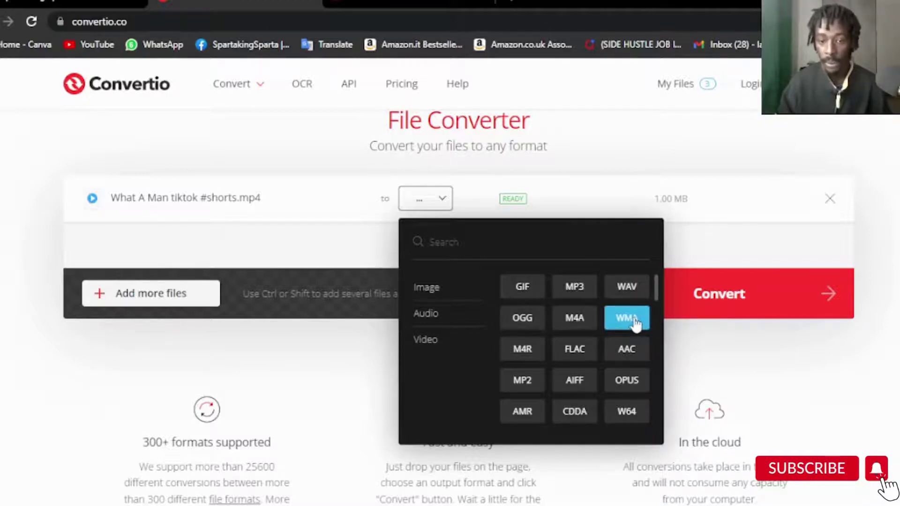
{"action": "mouse_move", "coordinate": [426, 339]}
{"action": "scroll", "coordinate": [587, 371], "scroll_direction": "down", "scroll_amount": 5}
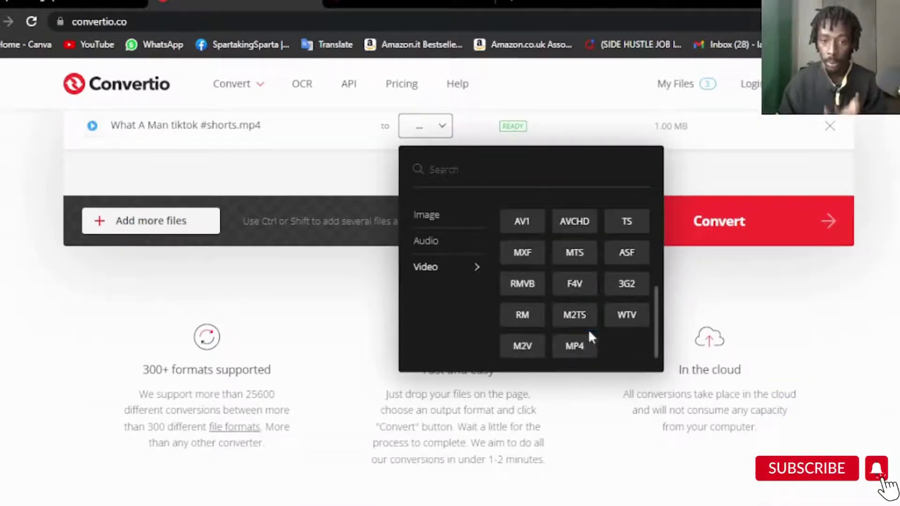
{"action": "scroll", "coordinate": [598, 330], "scroll_direction": "up", "scroll_amount": 4}
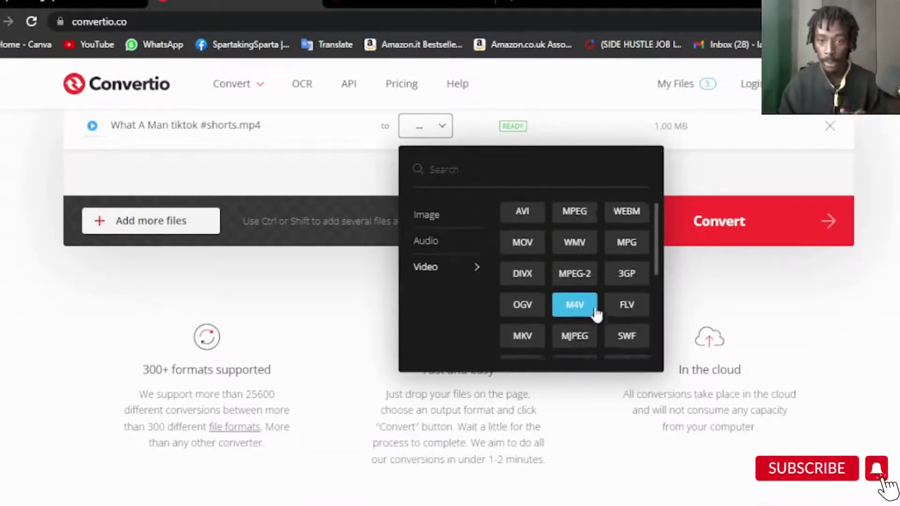
{"action": "scroll", "coordinate": [594, 295], "scroll_direction": "up", "scroll_amount": 3}
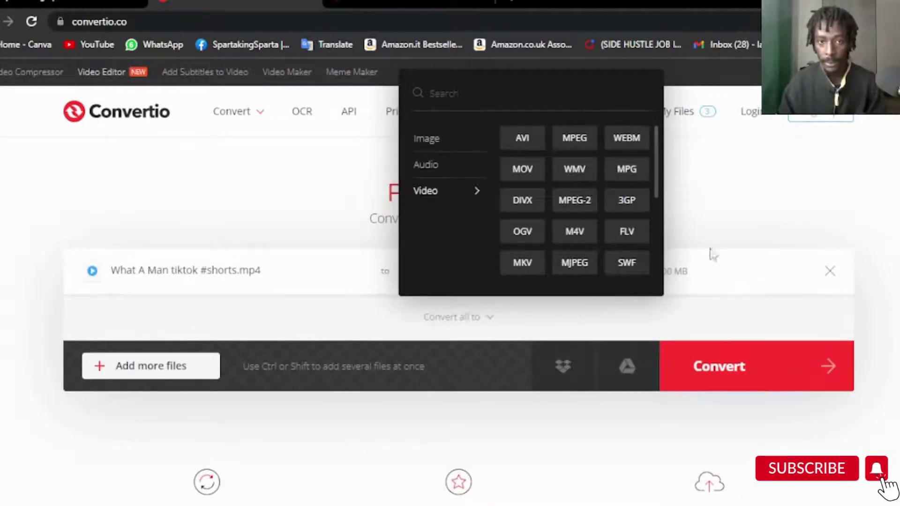
{"action": "mouse_move", "coordinate": [446, 146]}
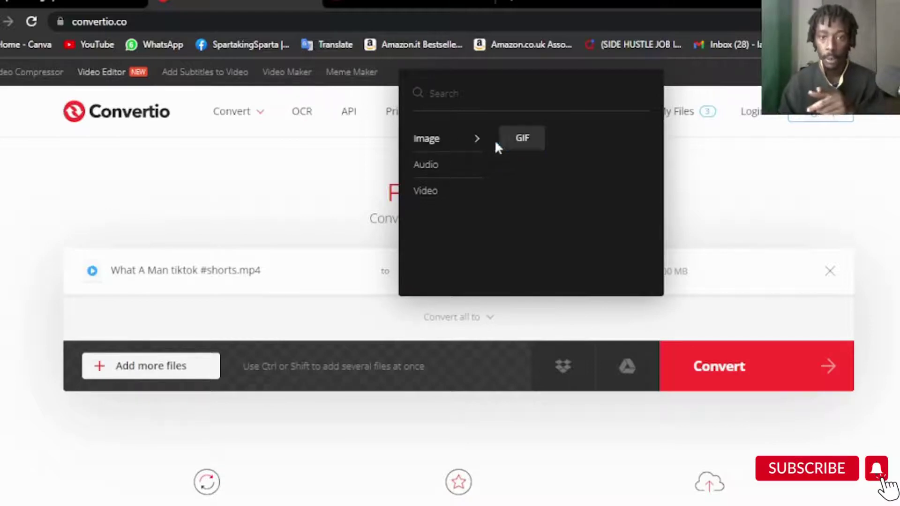
{"action": "mouse_move", "coordinate": [428, 187]}
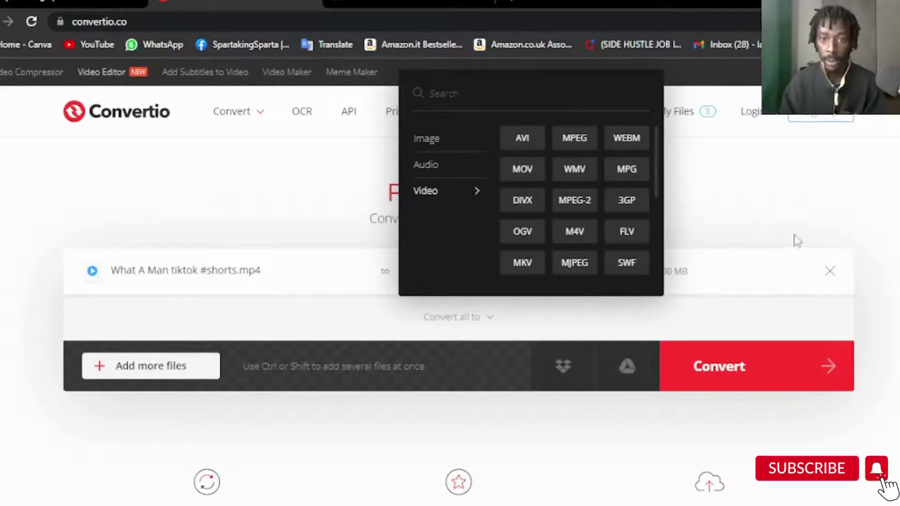
{"action": "left_click", "coordinate": [440, 271]}
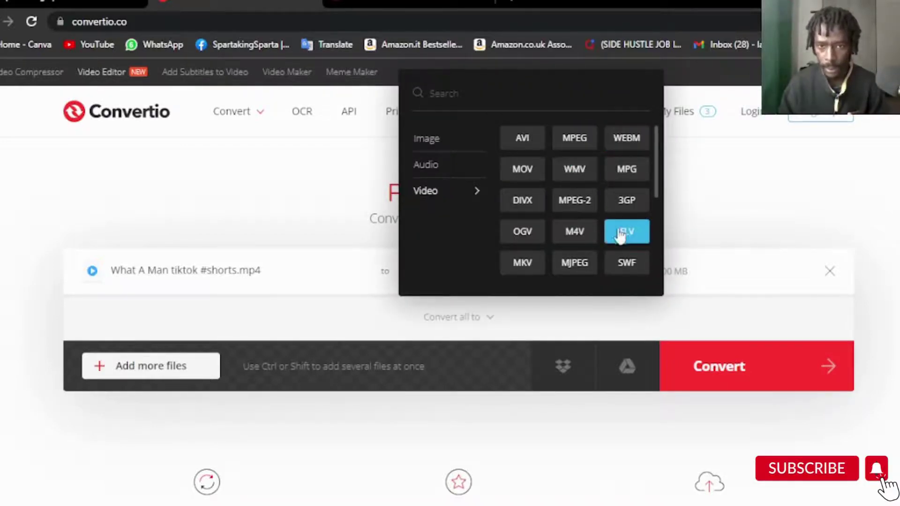
{"action": "scroll", "coordinate": [613, 248], "scroll_direction": "down", "scroll_amount": 3}
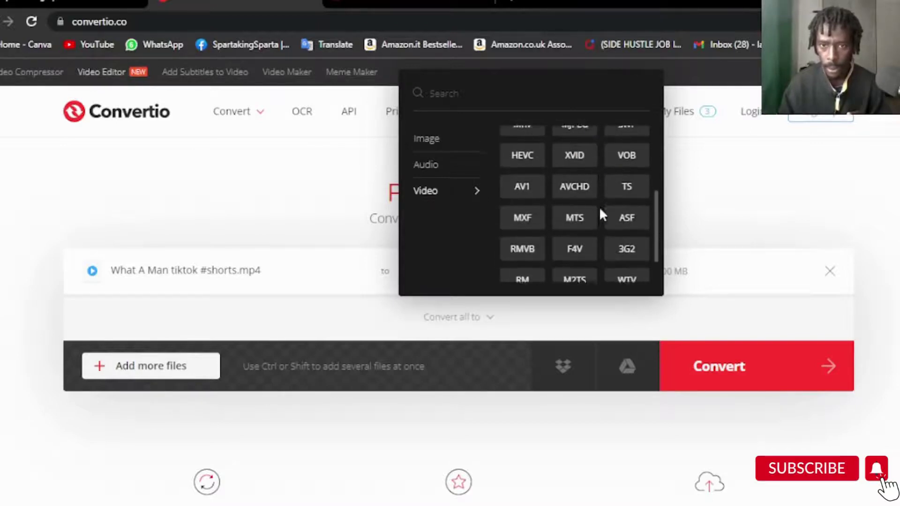
{"action": "scroll", "coordinate": [623, 244], "scroll_direction": "down", "scroll_amount": 5}
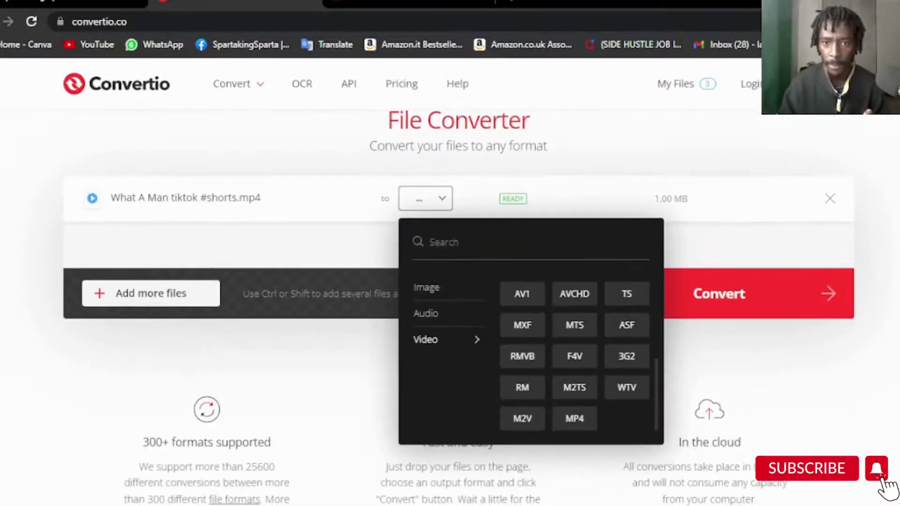
- Search the output formats for mp3 and set the file's target format to MP3
{"action": "left_click", "coordinate": [514, 256]}
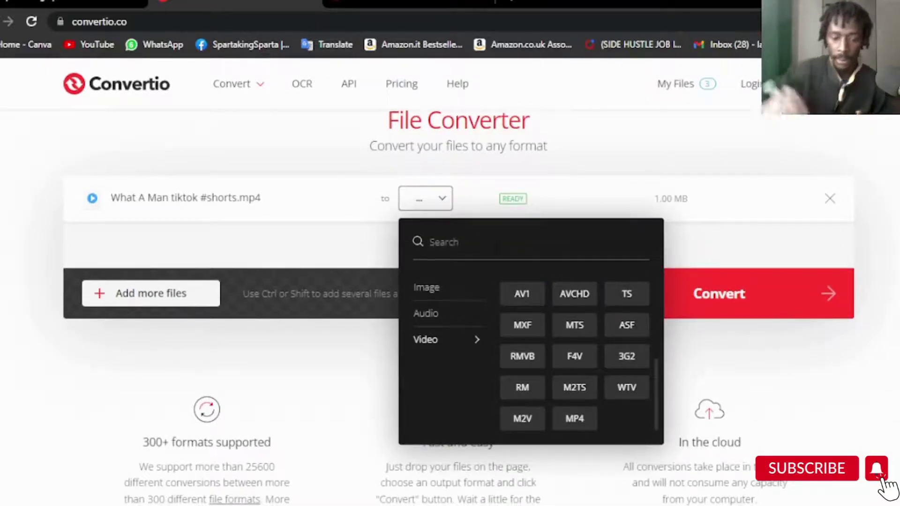
{"action": "type", "text": "mp3"}
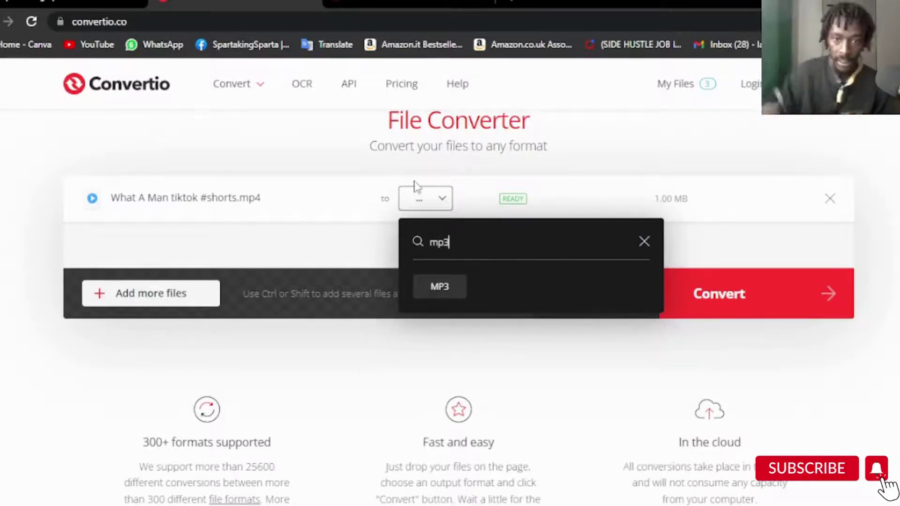
{"action": "left_click", "coordinate": [428, 291]}
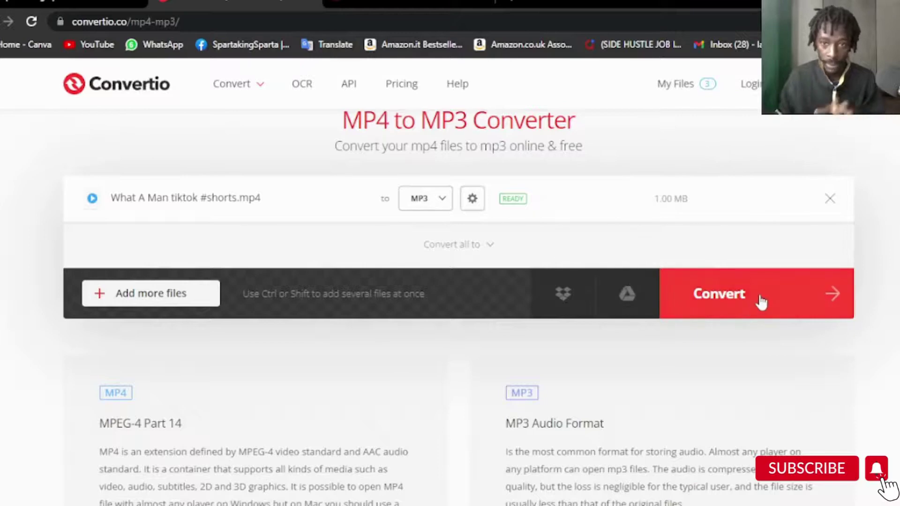
- Convert the MP4 file and download the resulting MP3
{"action": "left_click", "coordinate": [773, 297]}
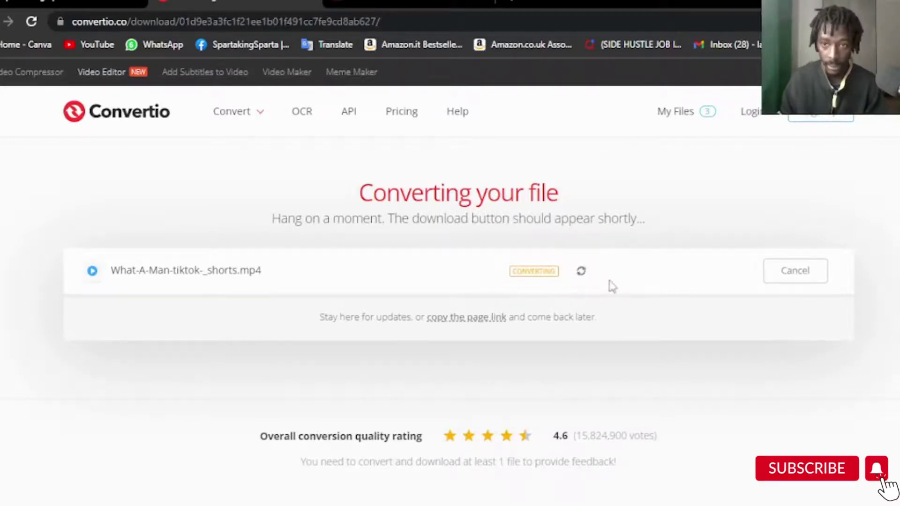
{"action": "triple_click", "coordinate": [392, 203]}
{"action": "left_click", "coordinate": [463, 264]}
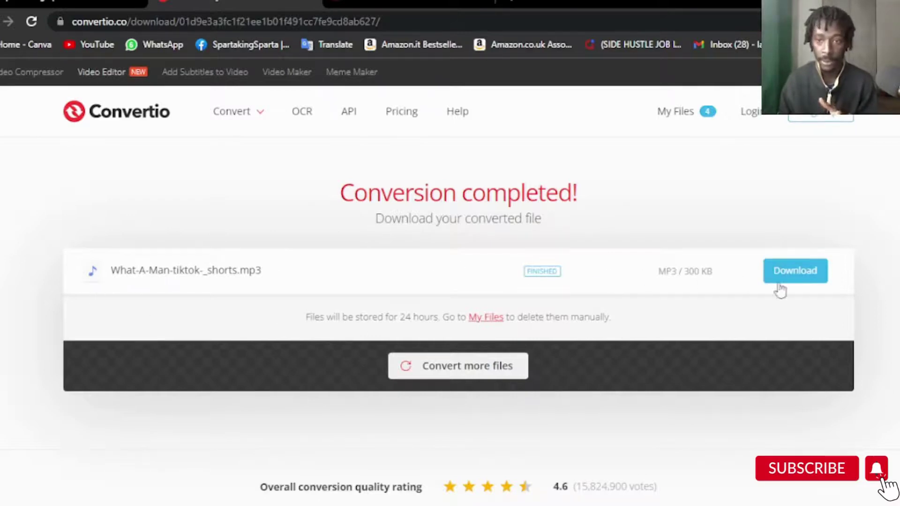
{"action": "left_click", "coordinate": [809, 278]}
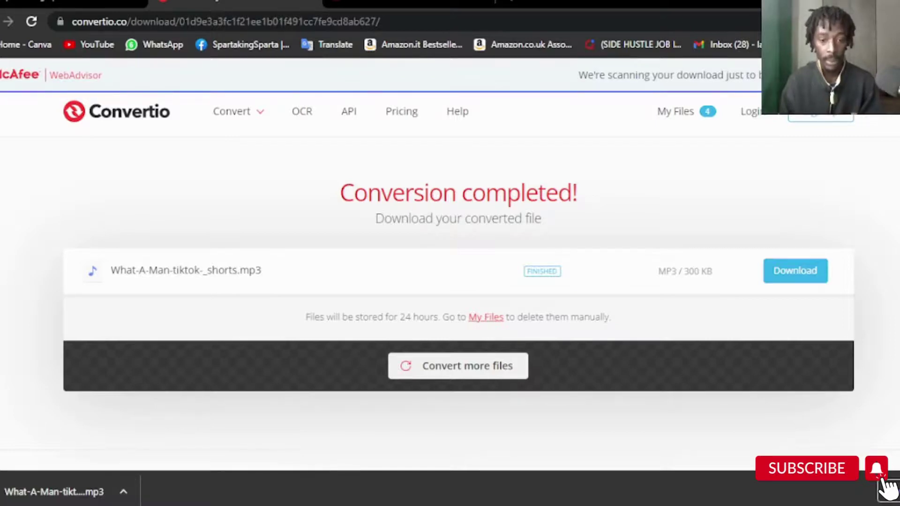
- Check the Downloads folder in File Explorer for the converted What-A-Man-tiktok-_shorts file, and minimize the folder window
{"action": "left_click", "coordinate": [393, 504]}
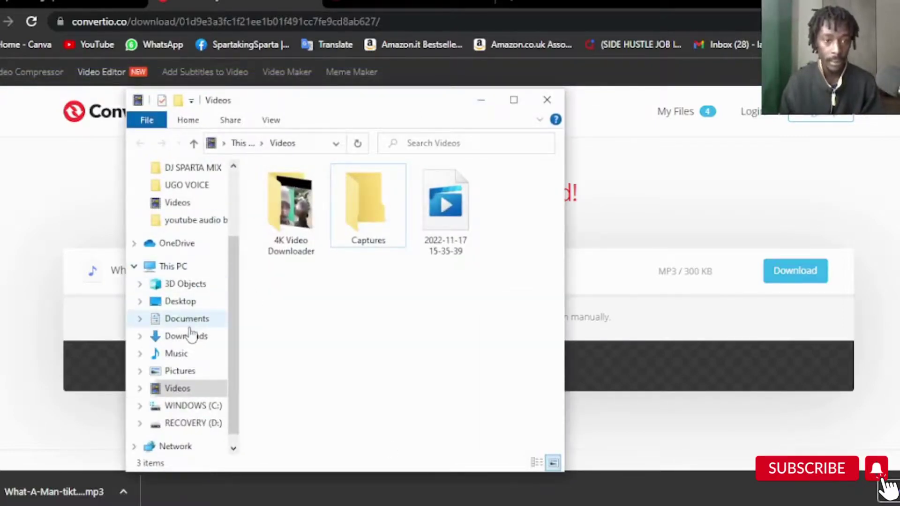
{"action": "left_click", "coordinate": [189, 321]}
{"action": "left_click", "coordinate": [187, 337]}
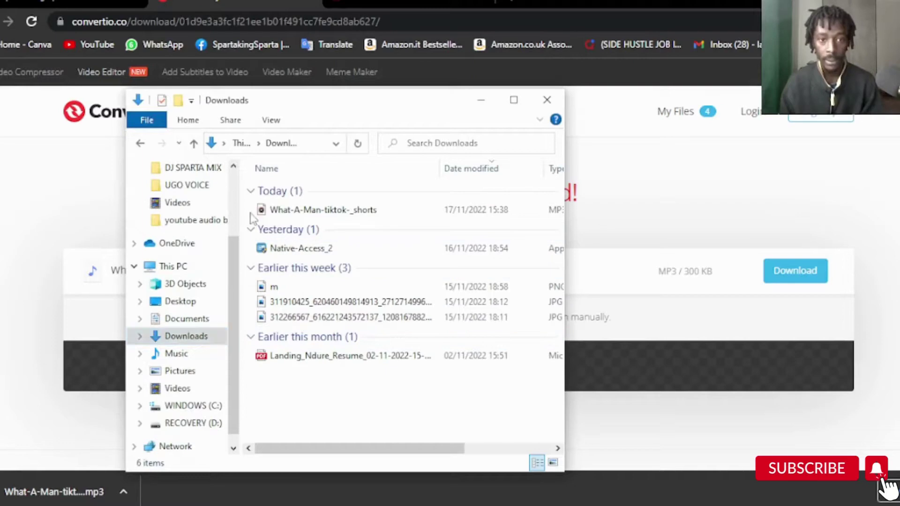
{"action": "left_click", "coordinate": [290, 210]}
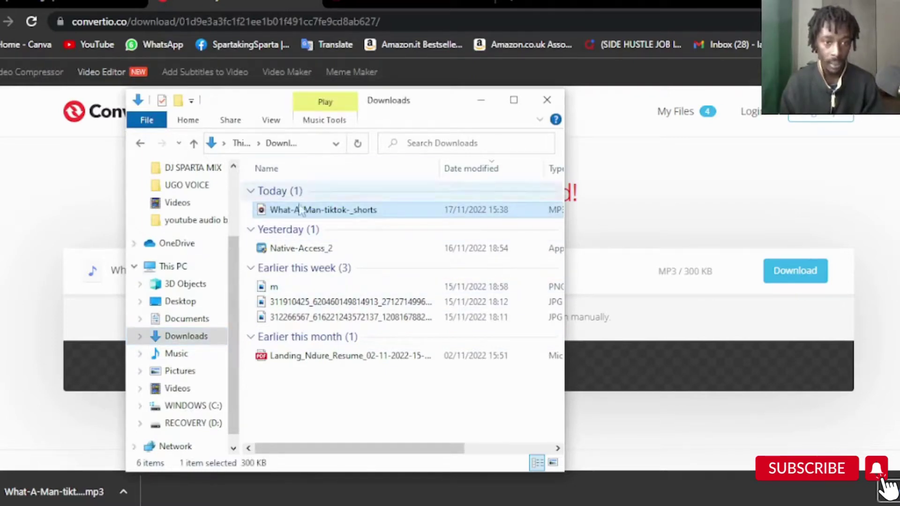
{"action": "left_click", "coordinate": [483, 104]}
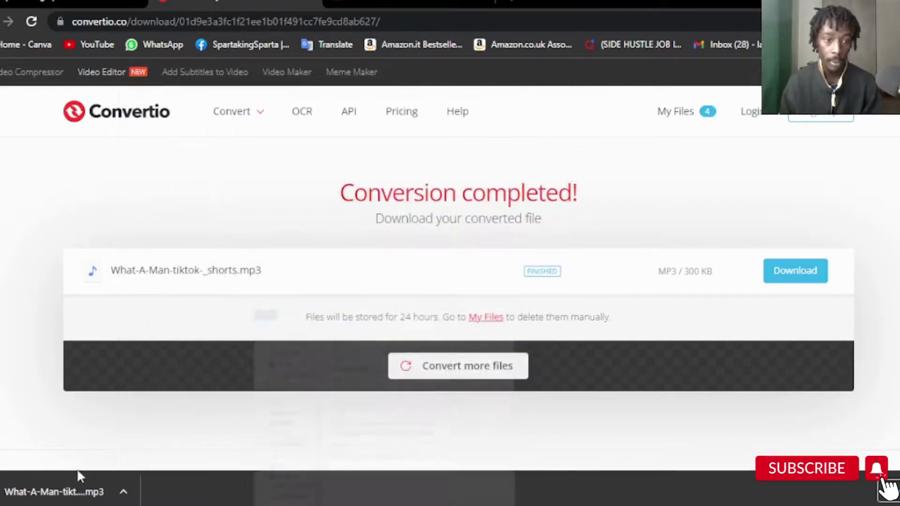
- Play the downloaded MP3 from the browser's downloads to check its audio, and close the music player
{"action": "left_click", "coordinate": [122, 497]}
{"action": "left_click", "coordinate": [149, 400]}
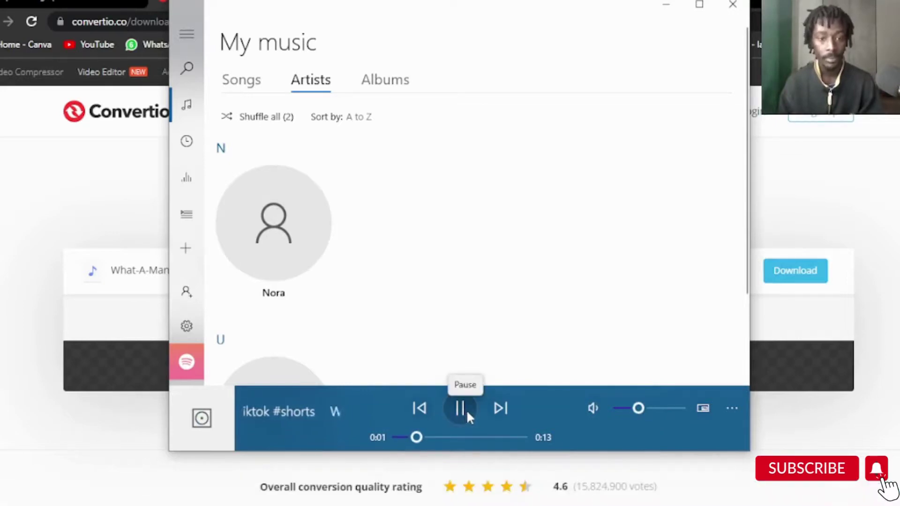
{"action": "left_click", "coordinate": [732, 4]}
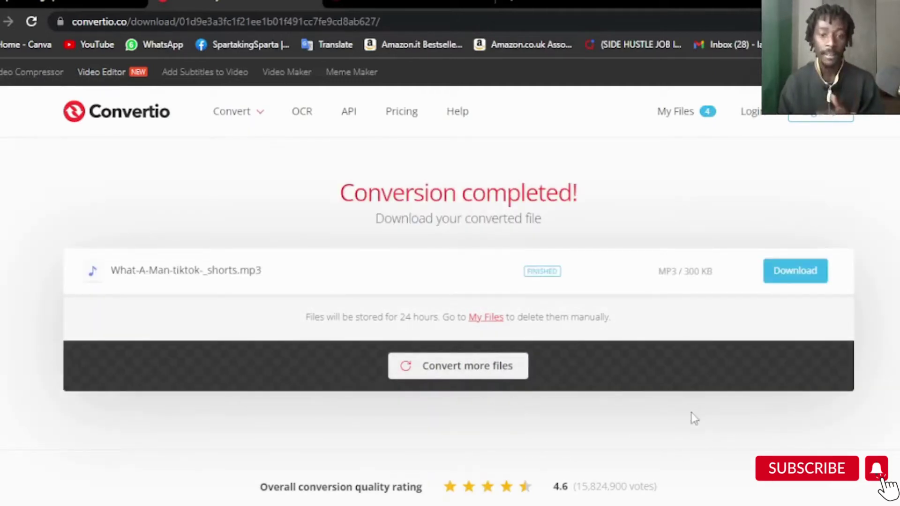
{"action": "scroll", "coordinate": [693, 417], "scroll_direction": "down", "scroll_amount": 6}
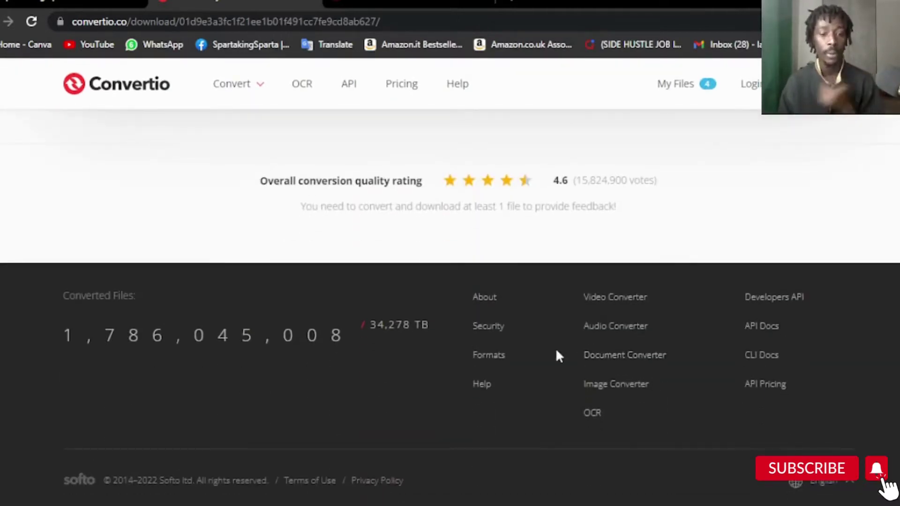
{"action": "scroll", "coordinate": [557, 352], "scroll_direction": "up", "scroll_amount": 6}
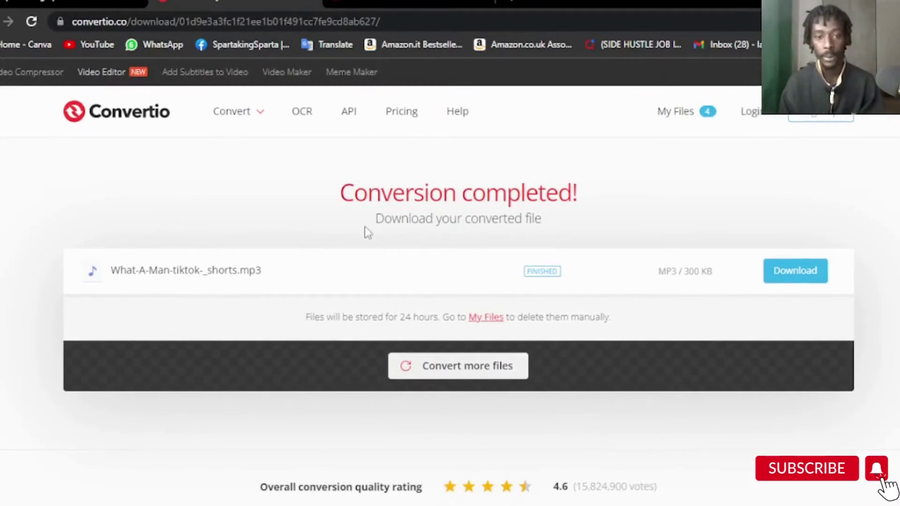